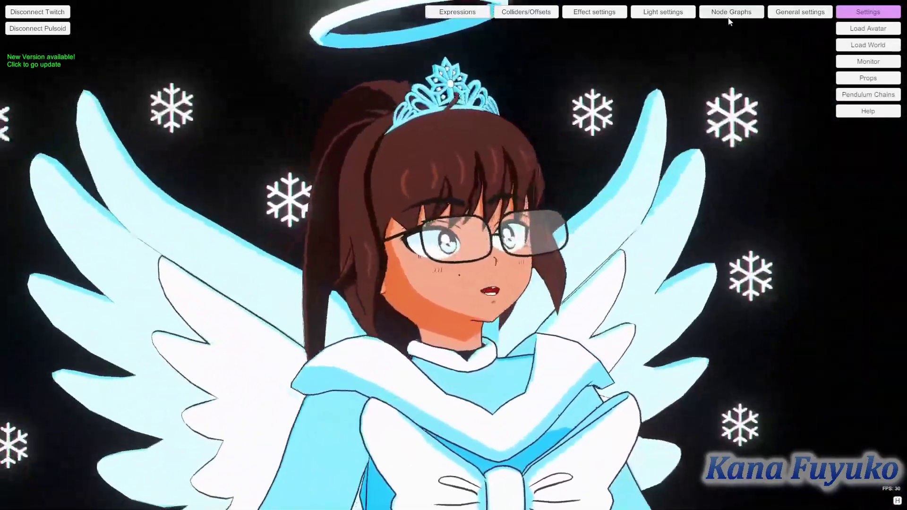
# Open the Avatar Swapper node graph and rearrange its Timer and Application Start nodes
pyautogui.click(730, 13)
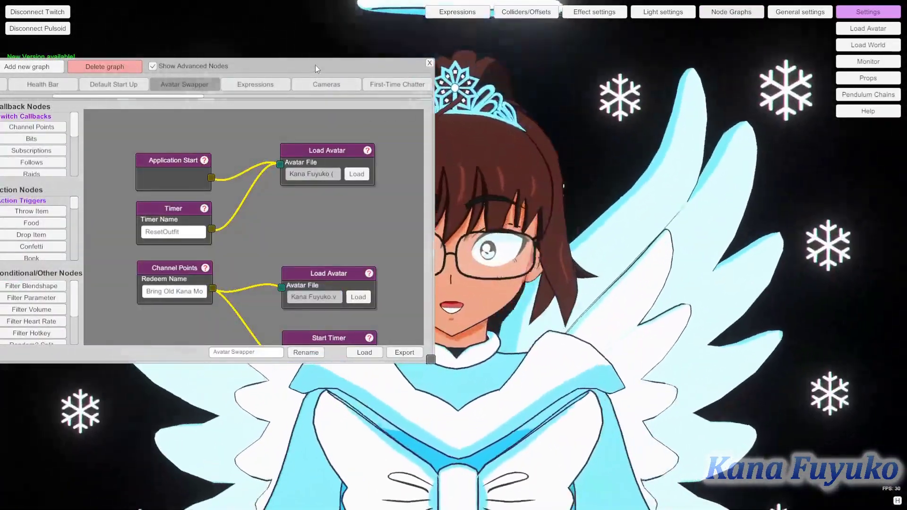
pyautogui.moveTo(316, 65)
pyautogui.mouseDown()
pyautogui.moveTo(275, 189)
pyautogui.moveTo(316, 68)
pyautogui.mouseUp()
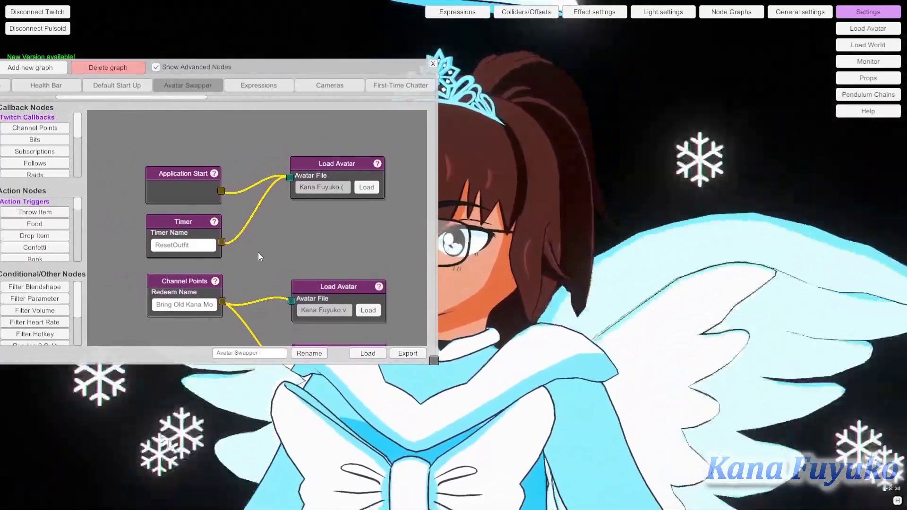
pyautogui.moveTo(259, 254); pyautogui.dragTo(254, 231)
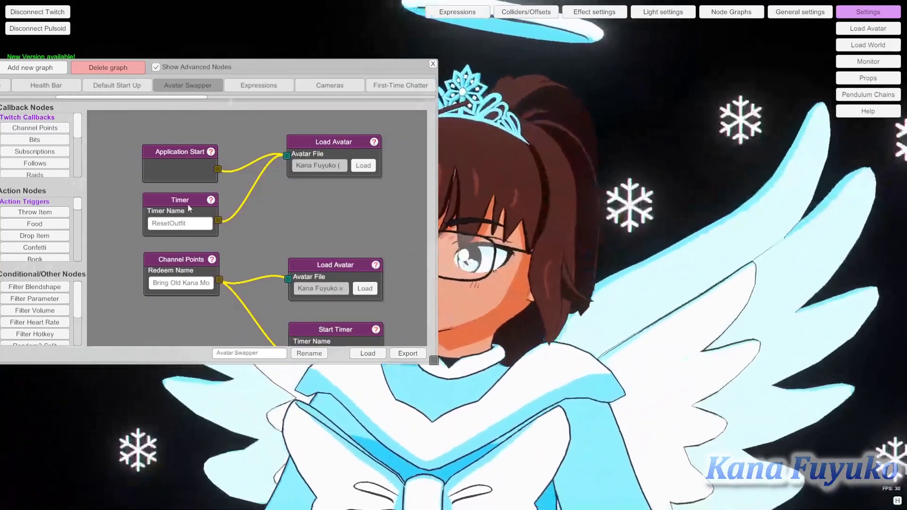
pyautogui.moveTo(188, 205); pyautogui.dragTo(228, 285)
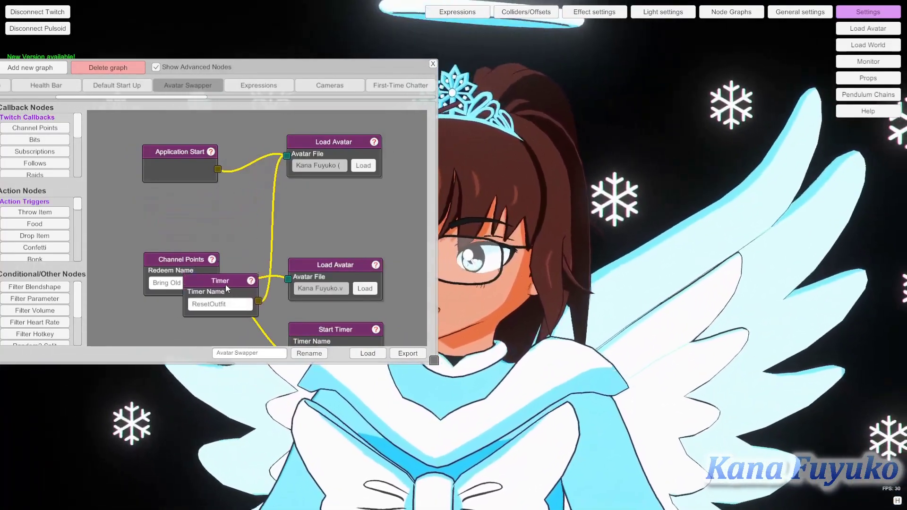
pyautogui.moveTo(190, 316); pyautogui.dragTo(194, 204)
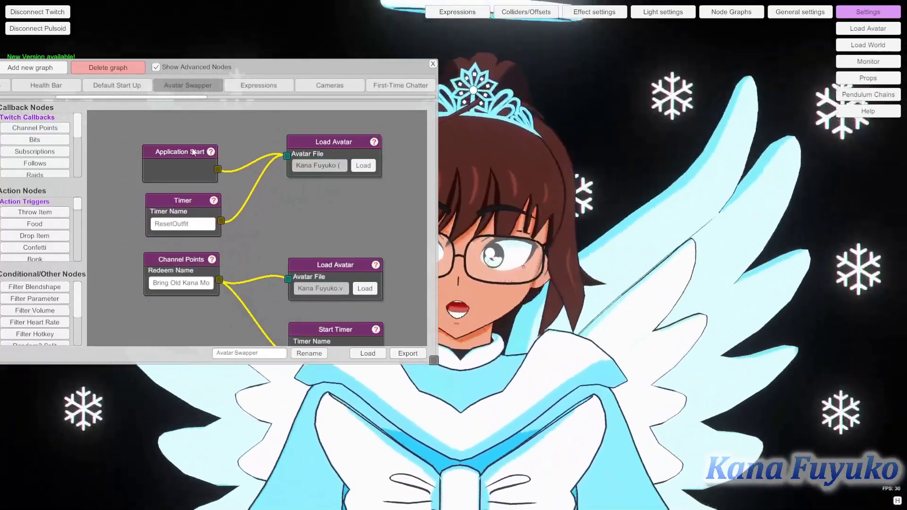
pyautogui.moveTo(255, 182)
pyautogui.mouseDown()
pyautogui.moveTo(268, 202)
pyautogui.moveTo(265, 172)
pyautogui.mouseUp()
pyautogui.moveTo(166, 167)
pyautogui.mouseDown()
pyautogui.moveTo(181, 163)
pyautogui.moveTo(169, 159)
pyautogui.mouseUp()
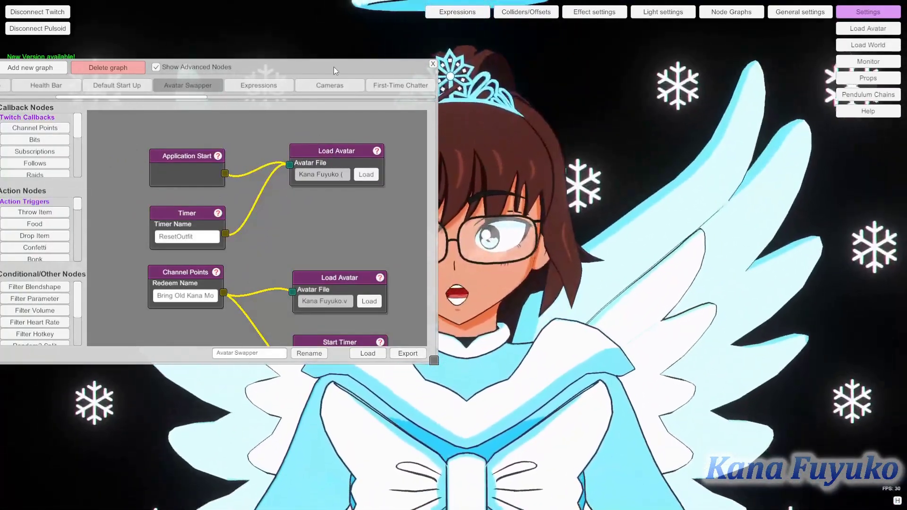
# Reposition the node graph window to reveal the node lists, then tidy the Timer node
pyautogui.moveTo(334, 68); pyautogui.dragTo(301, 51)
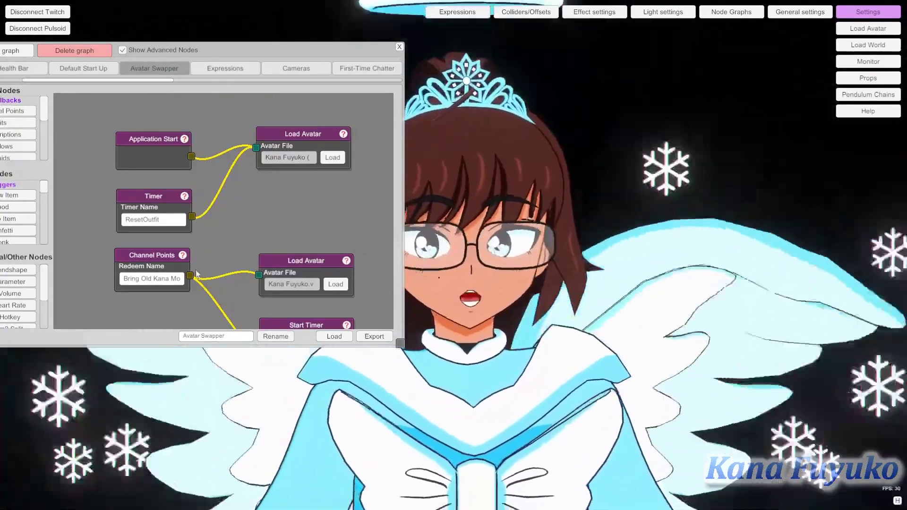
pyautogui.moveTo(197, 274); pyautogui.dragTo(240, 270)
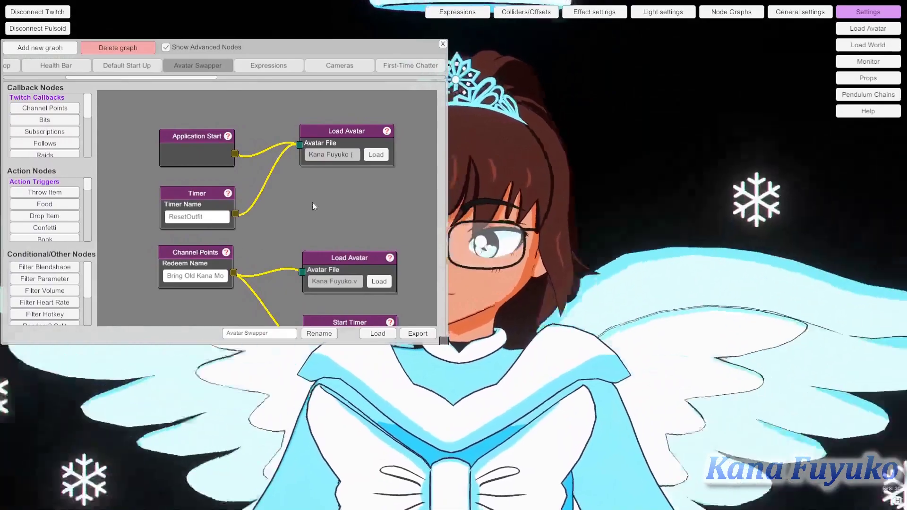
pyautogui.moveTo(315, 178); pyautogui.dragTo(324, 151)
pyautogui.moveTo(214, 187); pyautogui.dragTo(219, 183)
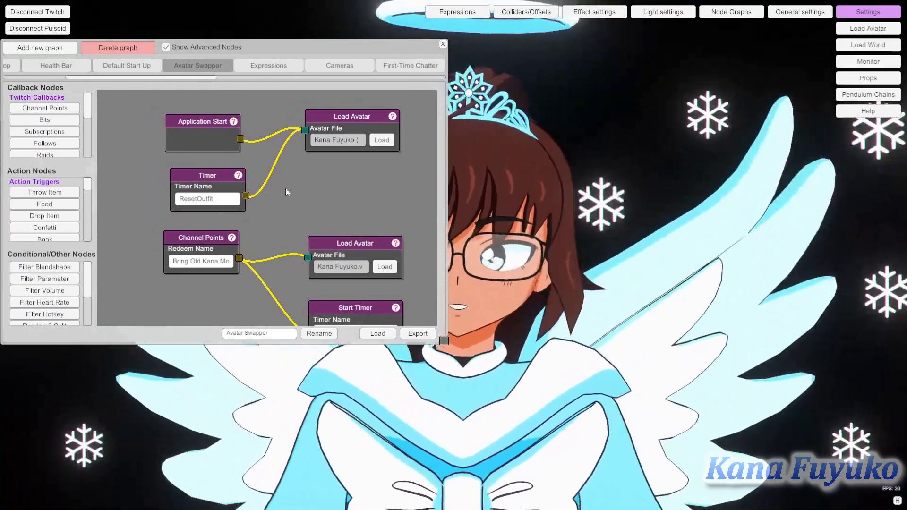
pyautogui.moveTo(286, 188); pyautogui.dragTo(278, 150)
# Survey the Avatar Swapper graph's 2D Kana Channel Points nodes and shift the editor window right
pyautogui.scroll(-3, 270, 186)
pyautogui.moveTo(222, 220); pyautogui.dragTo(209, 206)
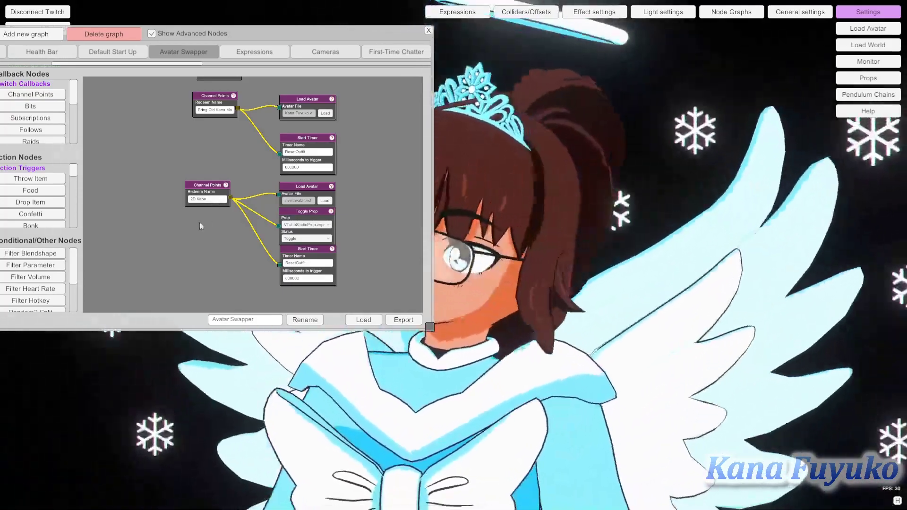
pyautogui.scroll(3, 210, 215)
pyautogui.moveTo(250, 206); pyautogui.dragTo(220, 180)
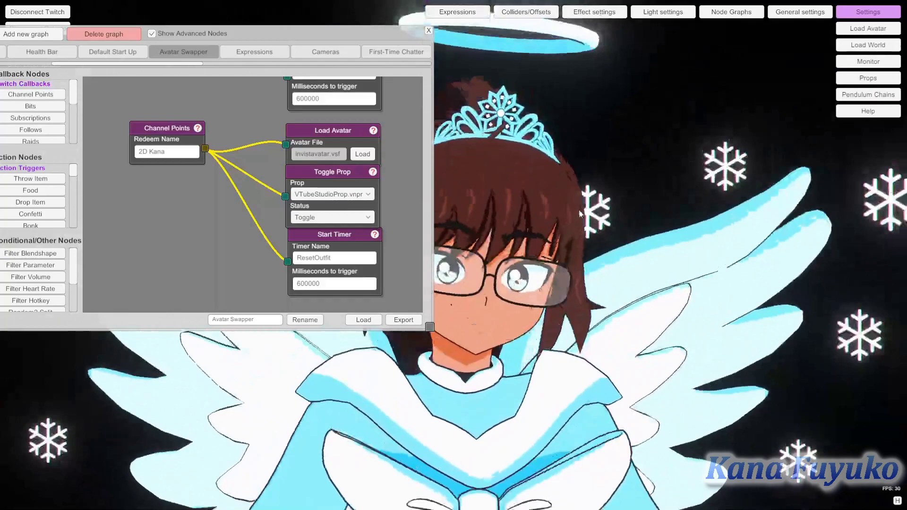
pyautogui.scroll(-5, 245, 153)
pyautogui.scroll(3, 244, 153)
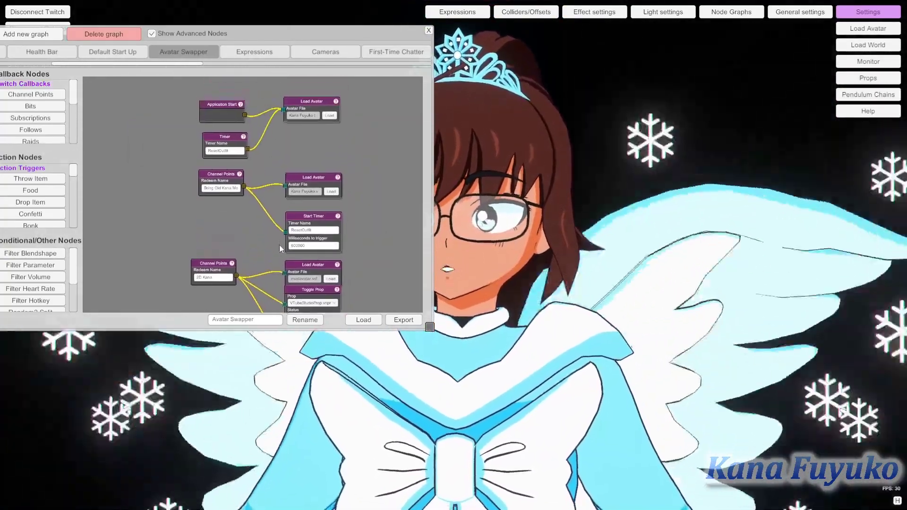
pyautogui.moveTo(294, 35); pyautogui.dragTo(731, 115)
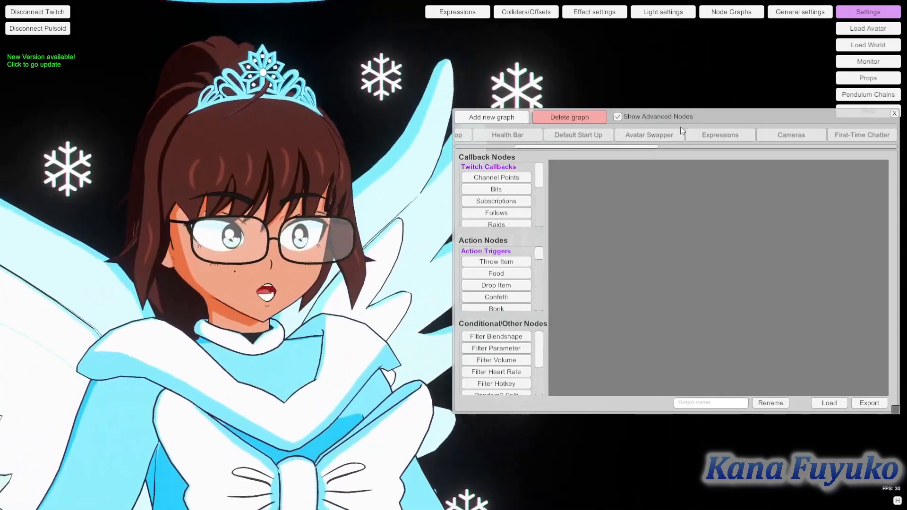
# Add an Application Start node from Callback Nodes at the new canvas's upper left
pyautogui.moveTo(704, 119); pyautogui.dragTo(651, 97)
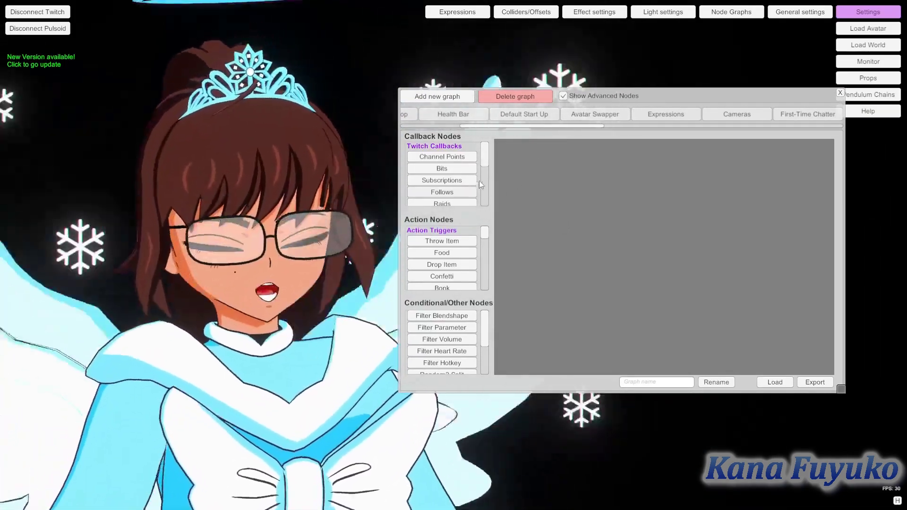
pyautogui.moveTo(489, 155)
pyautogui.mouseDown()
pyautogui.moveTo(492, 185)
pyautogui.moveTo(498, 142)
pyautogui.mouseUp()
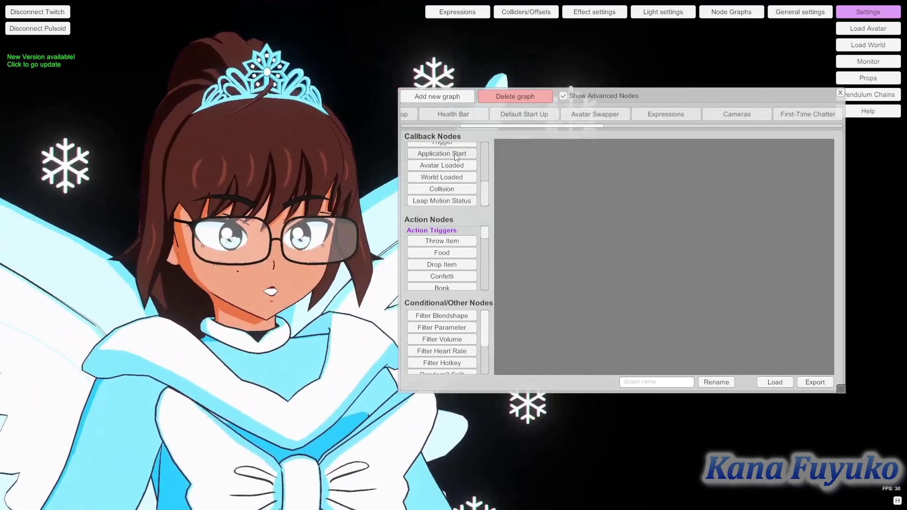
pyautogui.click(456, 156)
pyautogui.moveTo(662, 246); pyautogui.dragTo(544, 171)
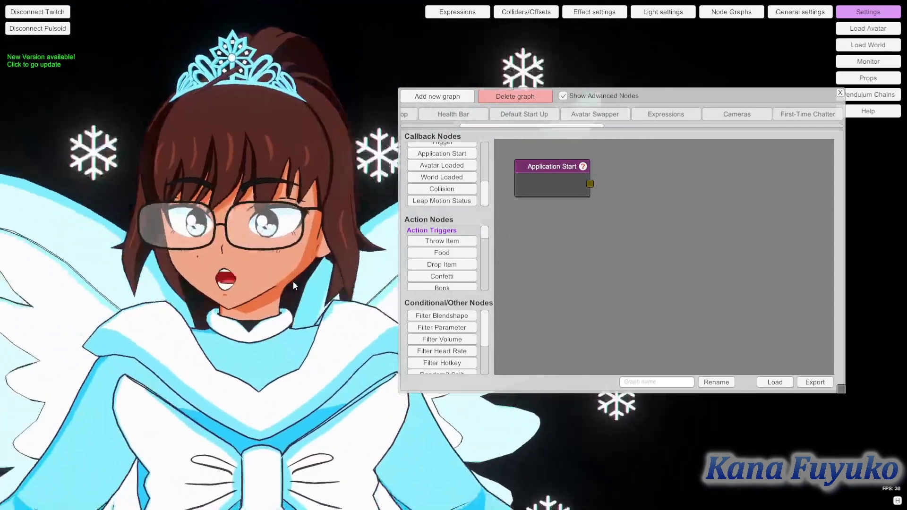
pyautogui.click(523, 115)
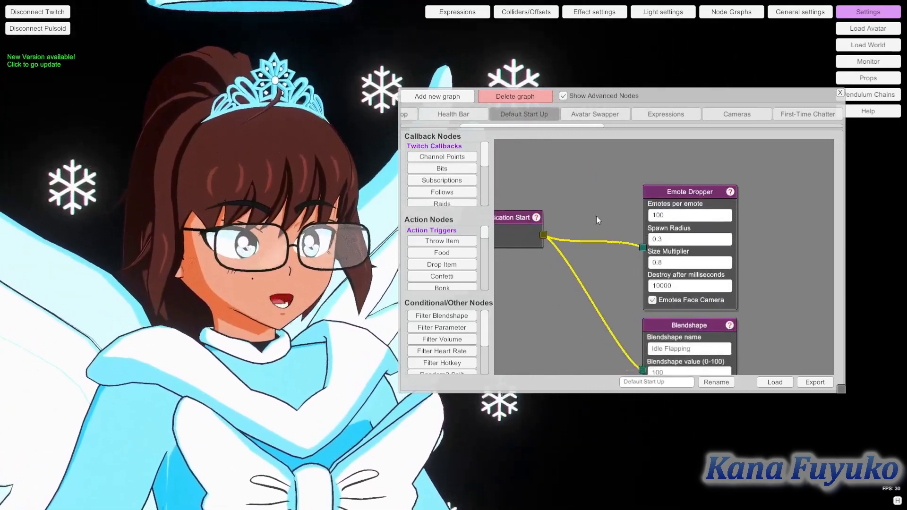
pyautogui.moveTo(627, 185); pyautogui.dragTo(642, 165)
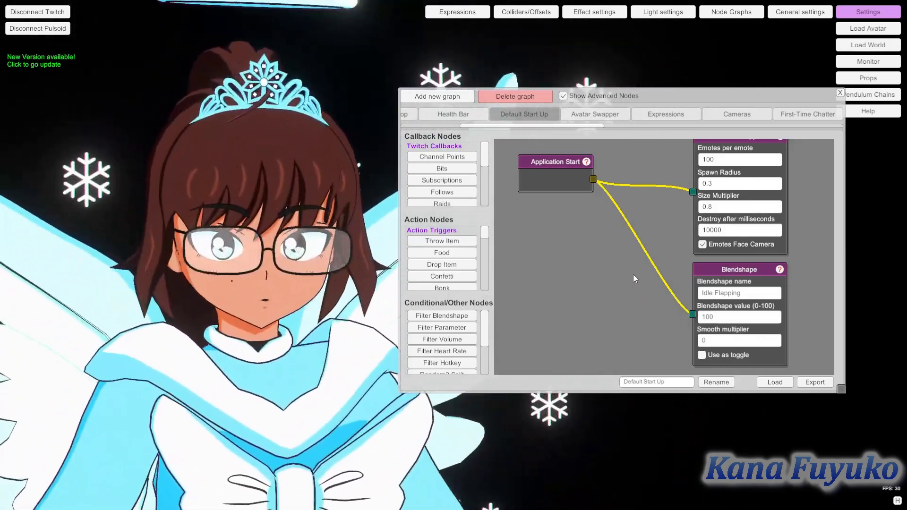
pyautogui.moveTo(633, 274); pyautogui.dragTo(648, 333)
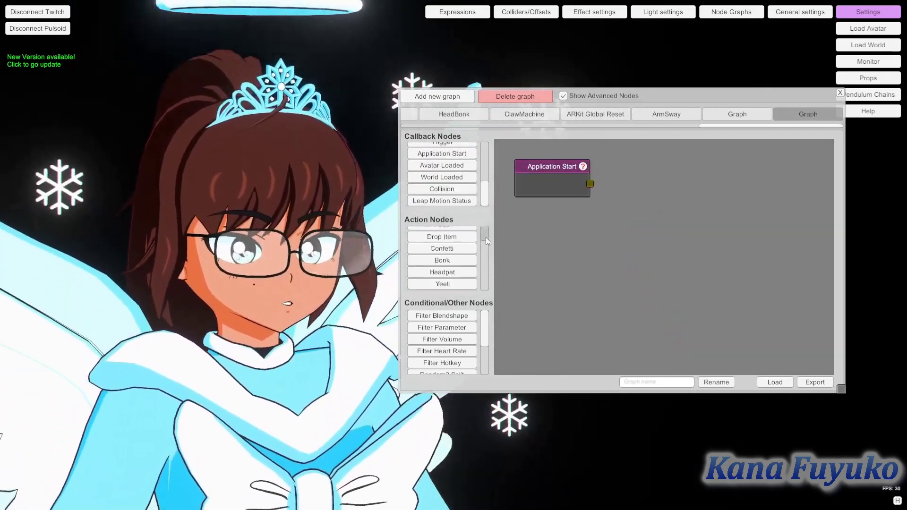
# Add a Load Avatar node at the top right, fed by Application Start's output
pyautogui.moveTo(486, 237); pyautogui.dragTo(489, 242)
pyautogui.scroll(3, 458, 243)
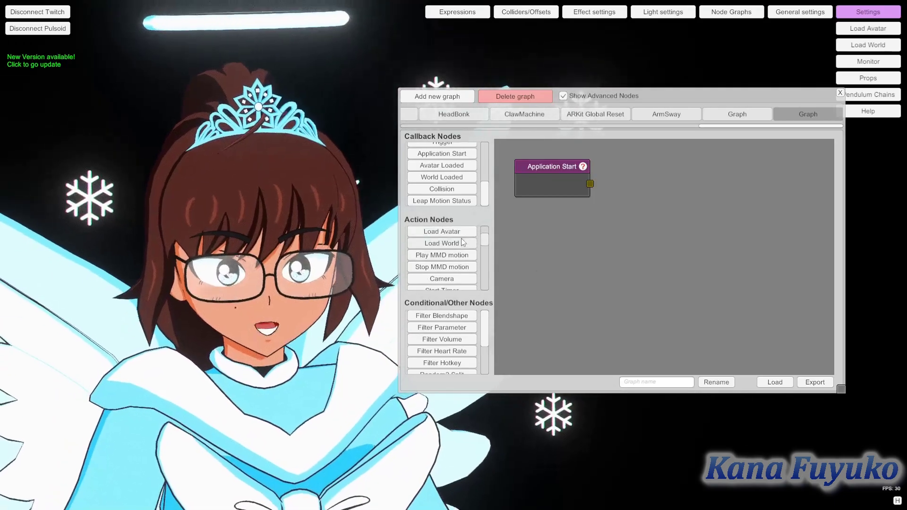
pyautogui.click(449, 252)
pyautogui.moveTo(636, 243); pyautogui.dragTo(710, 165)
pyautogui.moveTo(591, 184); pyautogui.dragTo(690, 179)
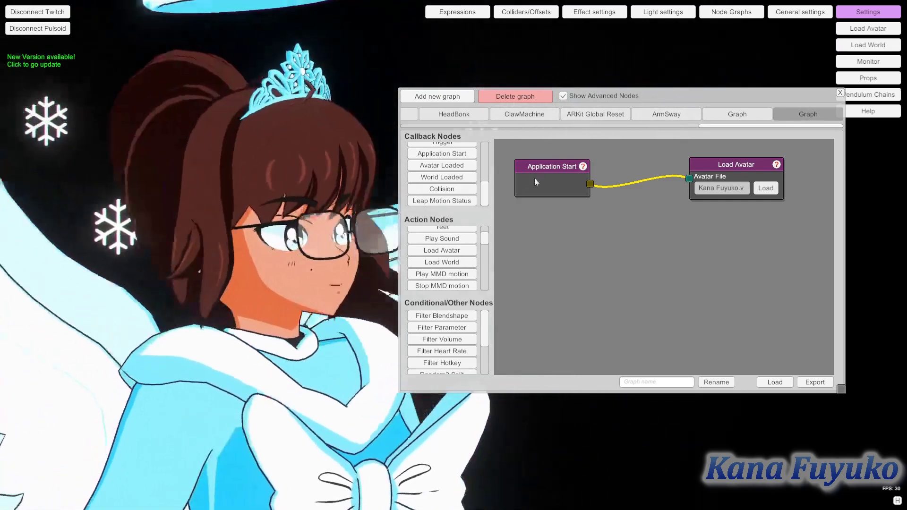
pyautogui.moveTo(708, 169); pyautogui.dragTo(693, 166)
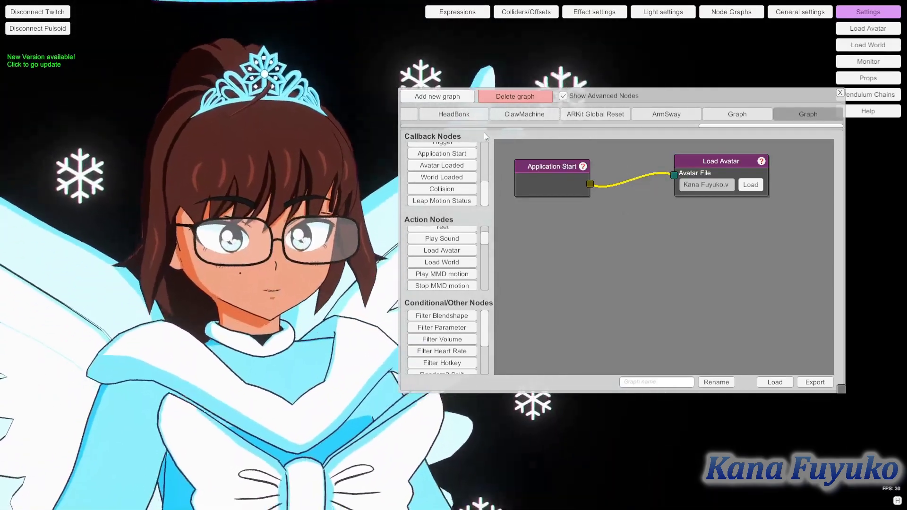
# Add a Hotkey node from Callback Nodes beneath Application Start
pyautogui.scroll(2, 457, 242)
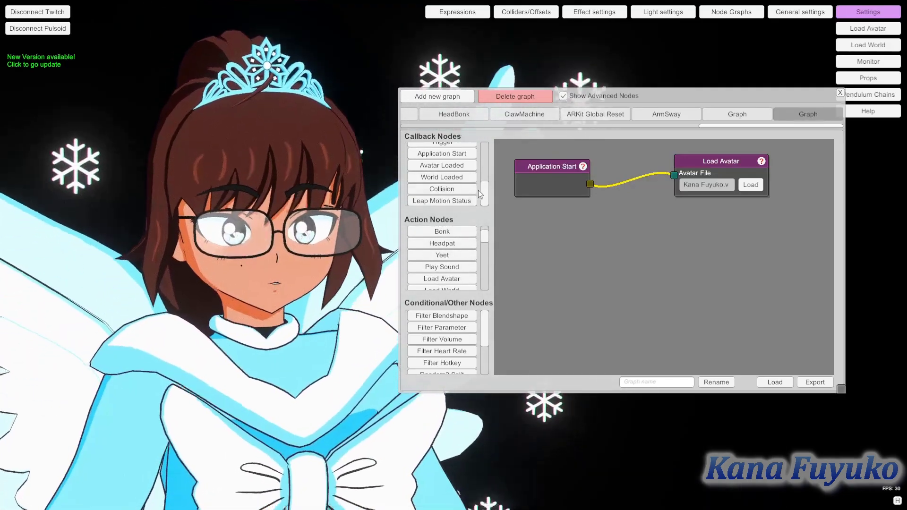
pyautogui.moveTo(486, 187); pyautogui.dragTo(484, 171)
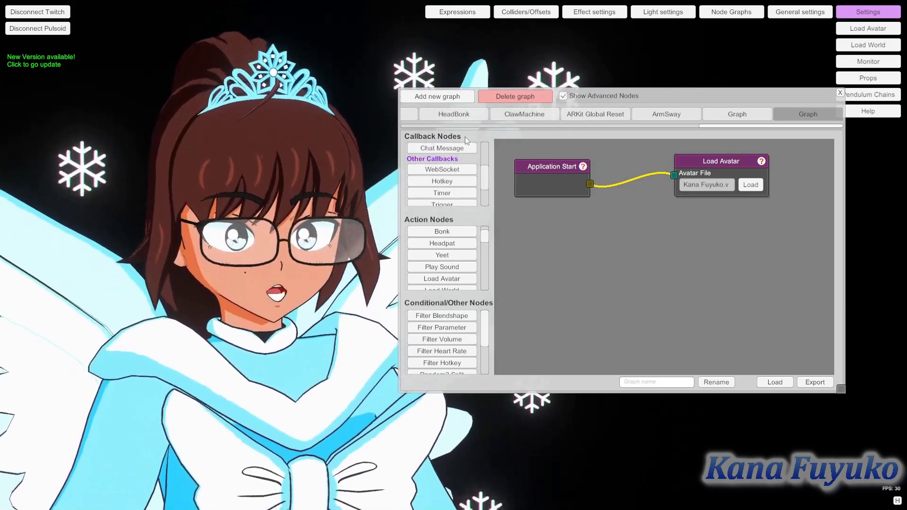
pyautogui.click(432, 182)
pyautogui.moveTo(652, 242); pyautogui.dragTo(553, 234)
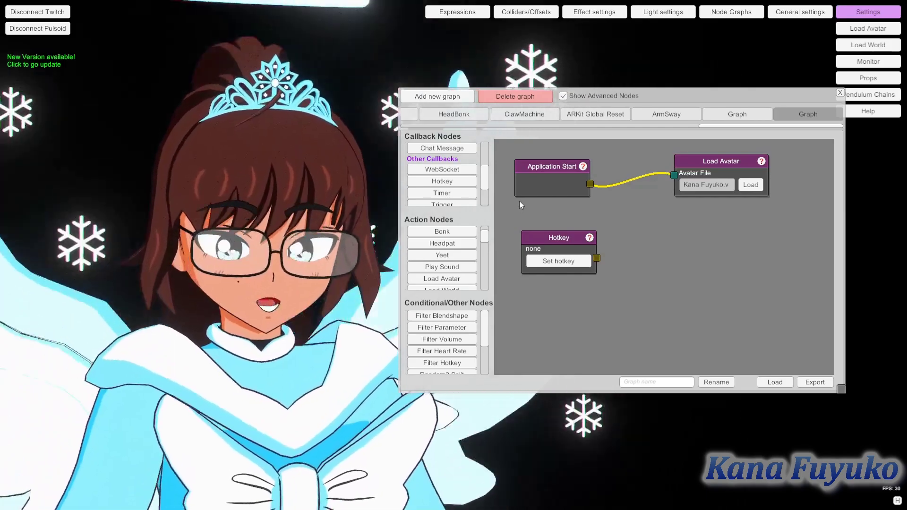
# Delete the WebSocket Command node that was added by mistake
pyautogui.click(442, 169)
pyautogui.moveTo(625, 242); pyautogui.dragTo(534, 293)
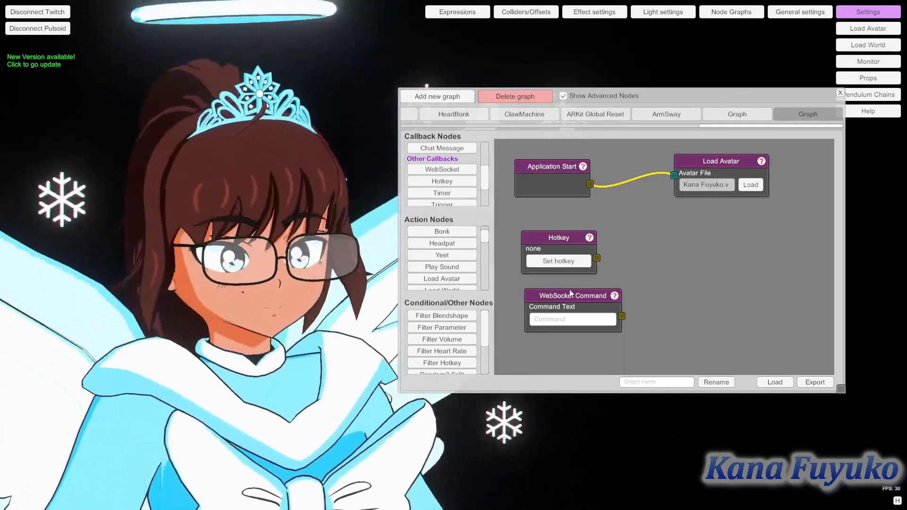
pyautogui.rightClick(568, 295)
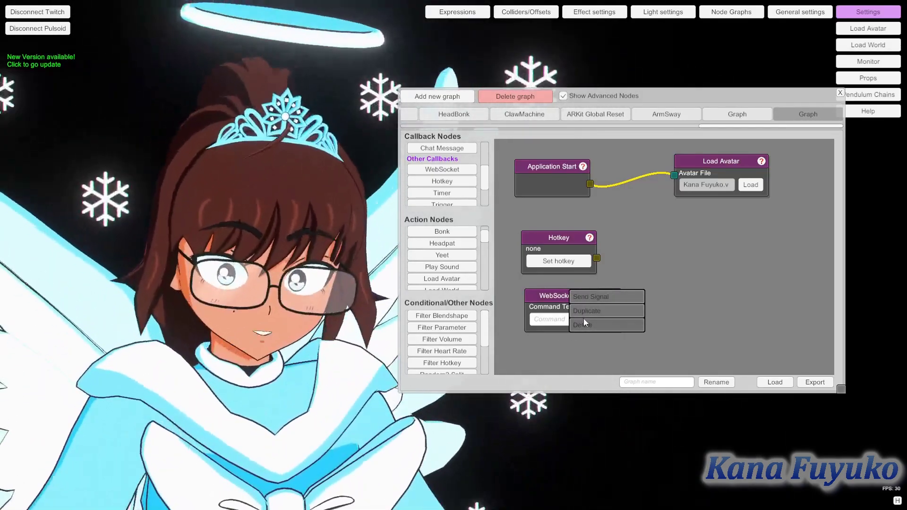
pyautogui.click(583, 324)
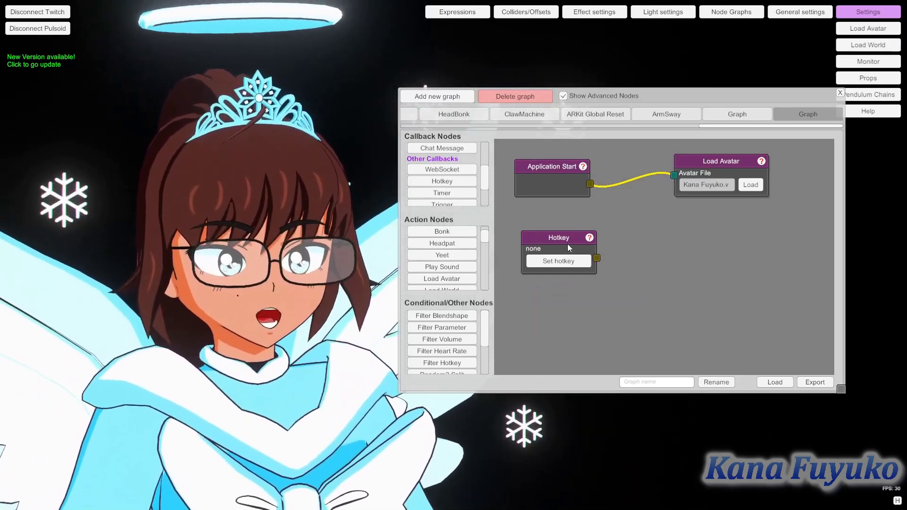